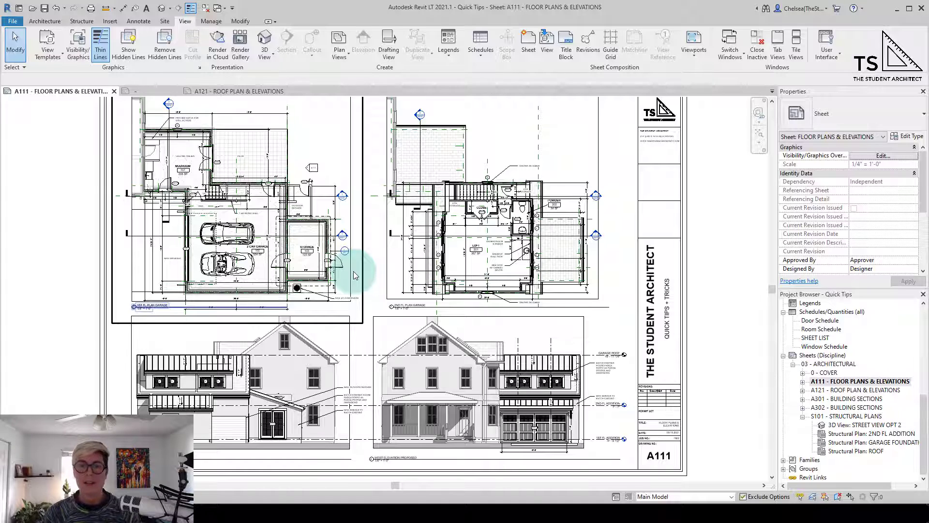
{"action": "left_click", "coordinate": [279, 198]}
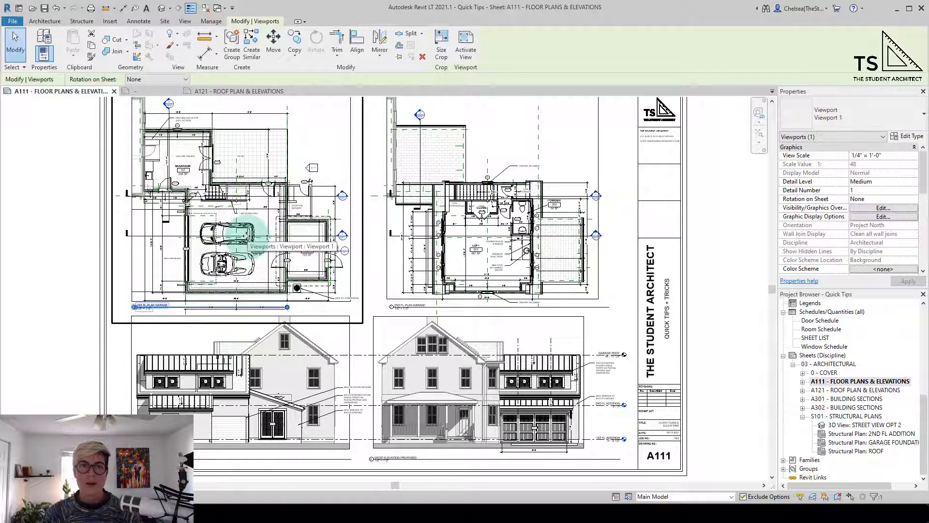
{"action": "left_click", "coordinate": [185, 21]}
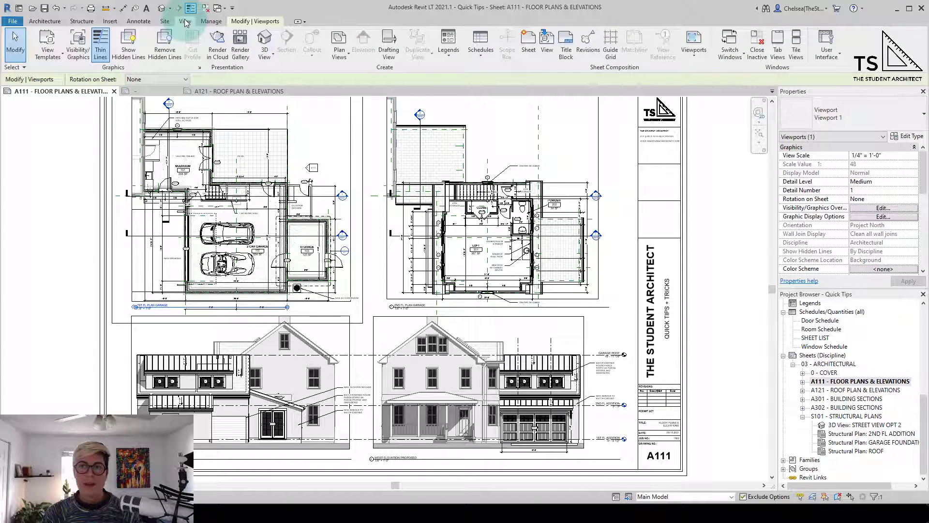
{"action": "left_click", "coordinate": [694, 45]}
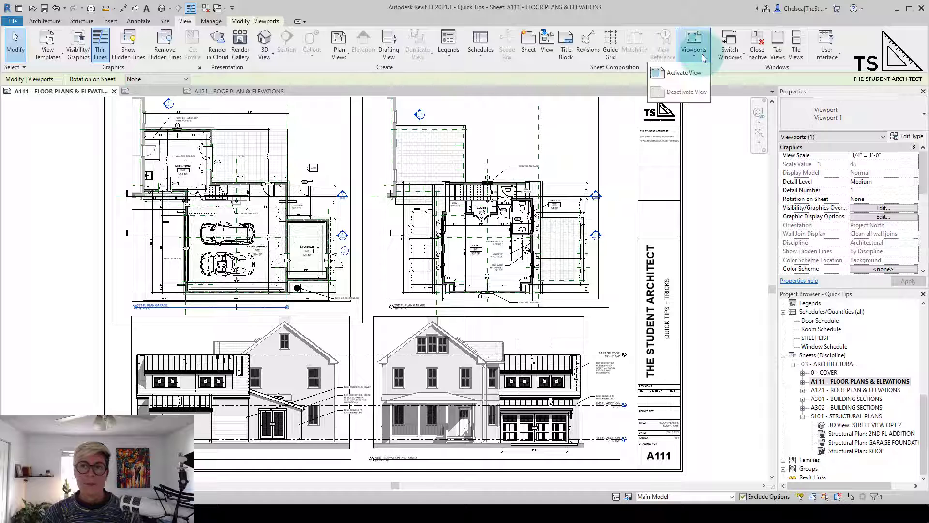
{"action": "left_click", "coordinate": [680, 73]}
{"action": "scroll", "coordinate": [226, 104], "scroll_direction": "up", "scroll_amount": 1}
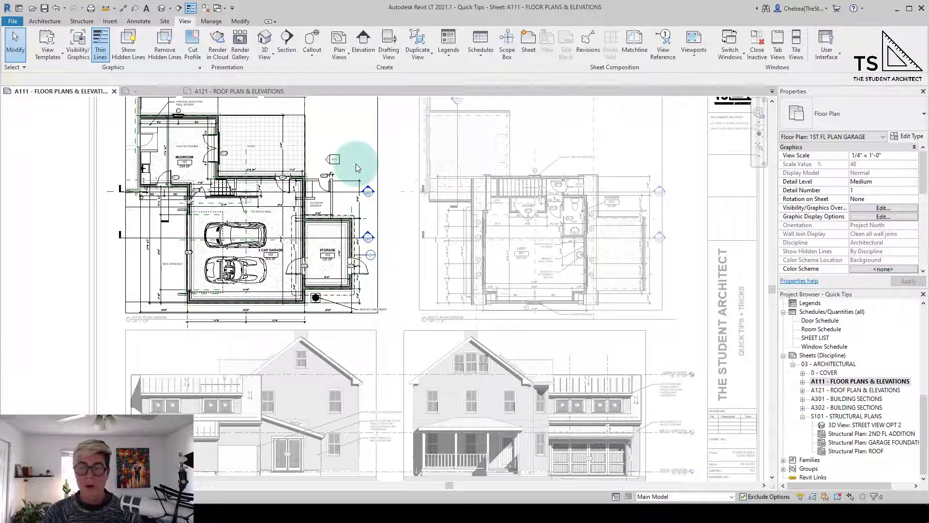
{"action": "scroll", "coordinate": [218, 208], "scroll_direction": "up", "scroll_amount": 3}
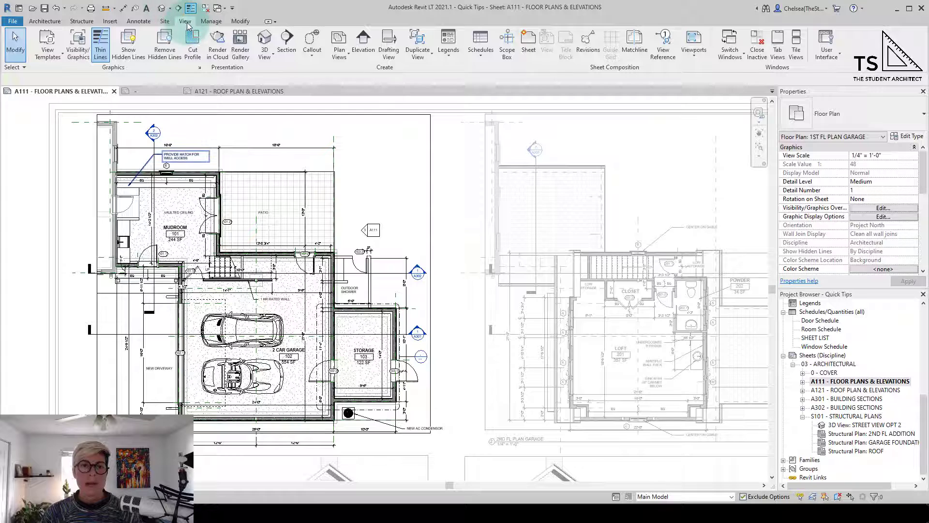
{"action": "left_click", "coordinate": [693, 54]}
{"action": "left_click", "coordinate": [678, 94]}
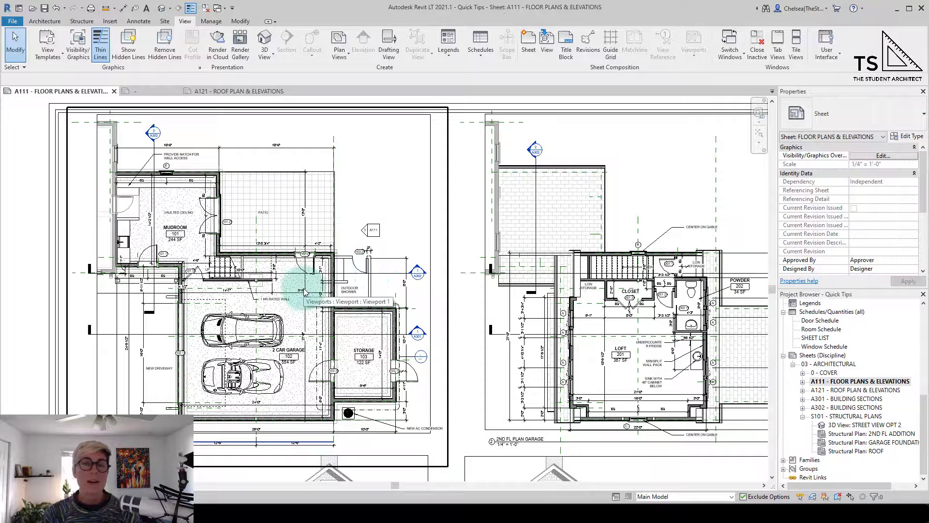
{"action": "scroll", "coordinate": [305, 290], "scroll_direction": "down", "scroll_amount": 4}
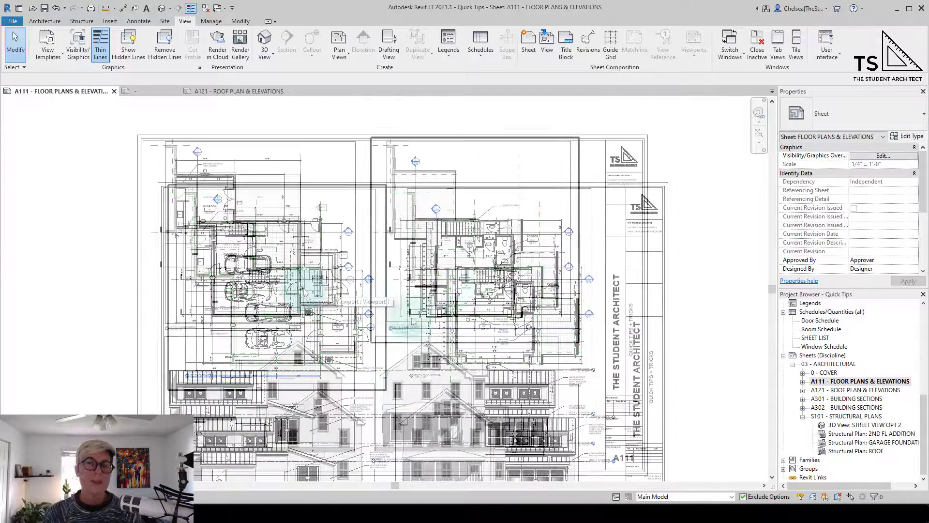
{"action": "left_click", "coordinate": [476, 280]}
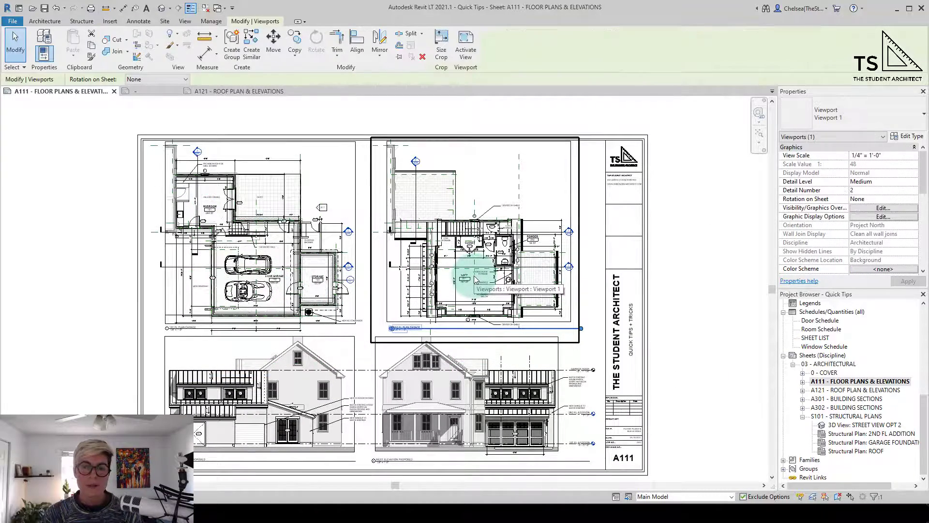
{"action": "right_click", "coordinate": [475, 280]}
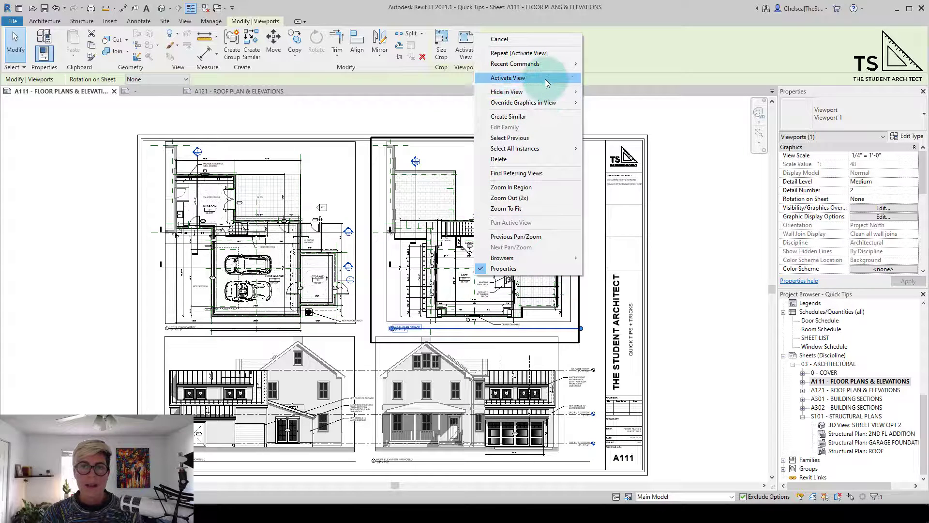
{"action": "left_click", "coordinate": [507, 78]}
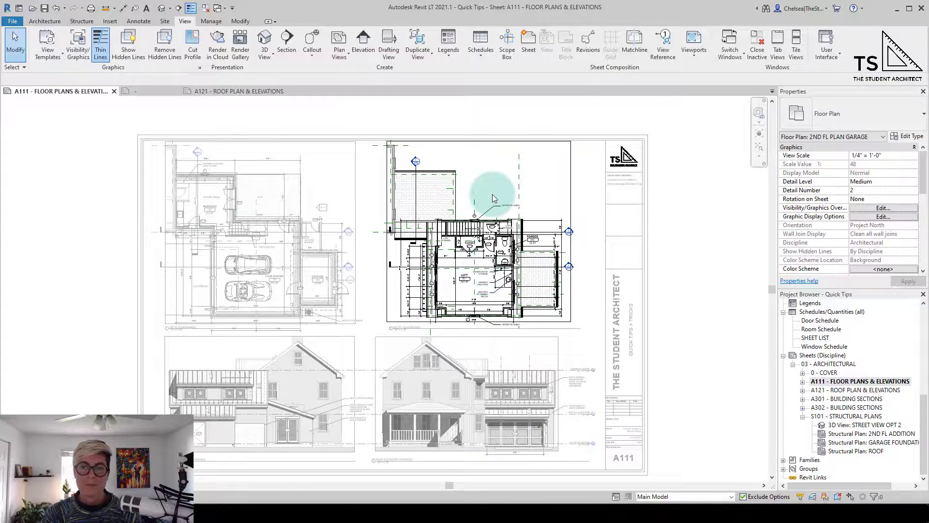
{"action": "scroll", "coordinate": [492, 193], "scroll_direction": "up", "scroll_amount": 4}
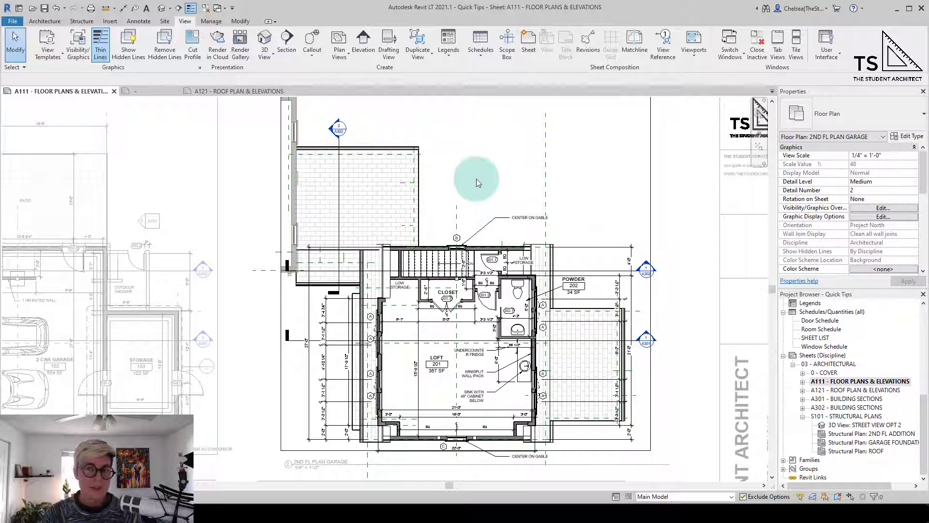
{"action": "right_click", "coordinate": [476, 179]}
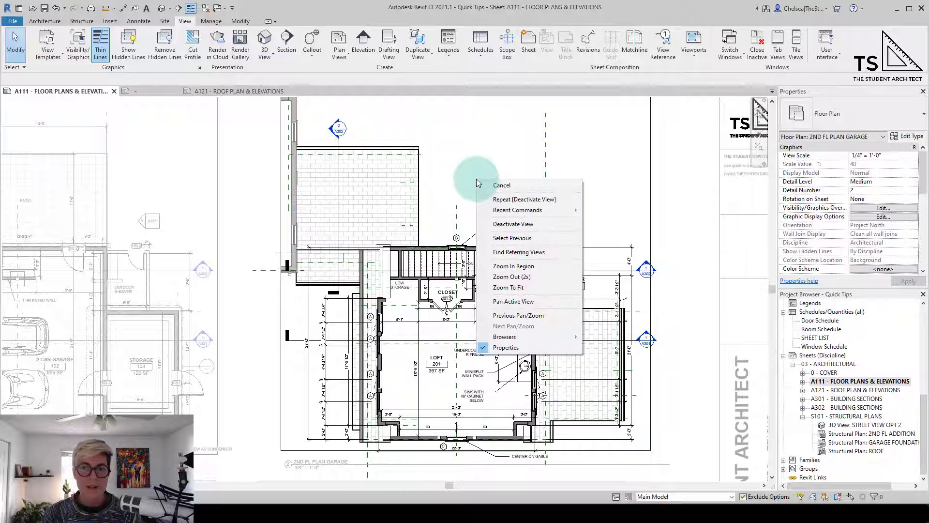
{"action": "left_click", "coordinate": [521, 225]}
{"action": "scroll", "coordinate": [602, 166], "scroll_direction": "down", "scroll_amount": 5}
{"action": "scroll", "coordinate": [537, 188], "scroll_direction": "up", "scroll_amount": 2}
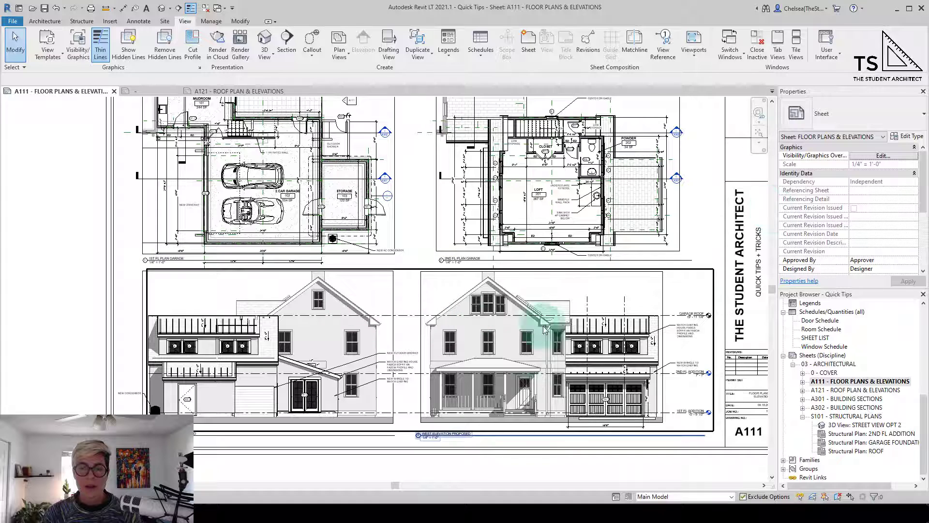
Step: Activate the west elevation viewport on A111, release it back to the sheet, then reactivate it
{"action": "double_click", "coordinate": [520, 353]}
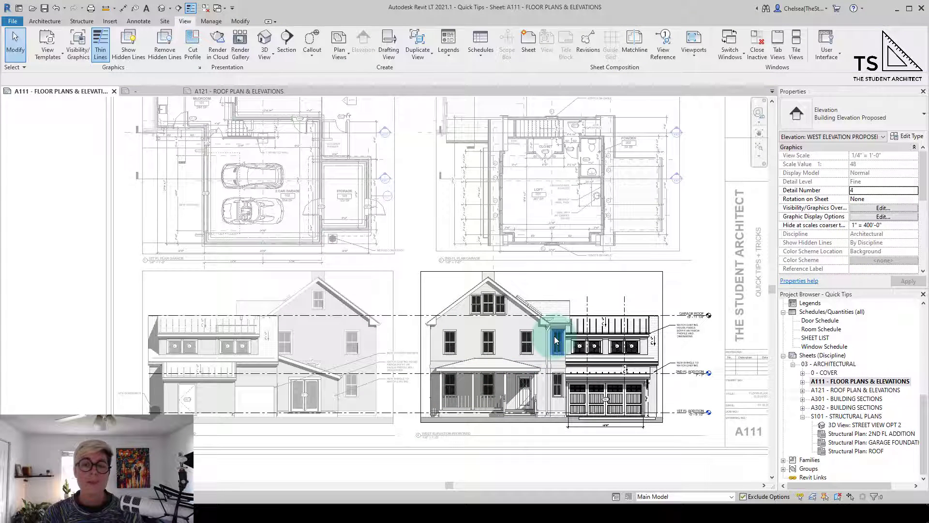
{"action": "scroll", "coordinate": [552, 370], "scroll_direction": "up", "scroll_amount": 3}
{"action": "scroll", "coordinate": [484, 267], "scroll_direction": "down", "scroll_amount": 5}
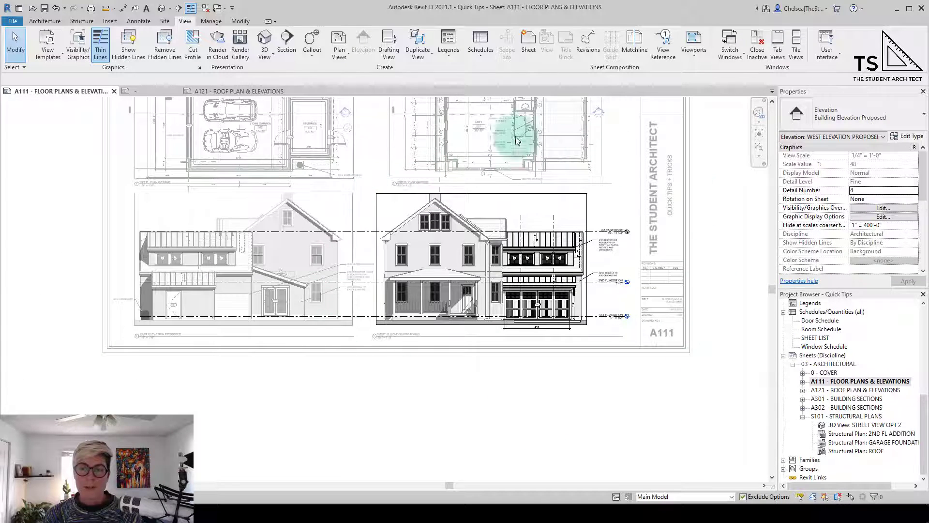
{"action": "left_click", "coordinate": [519, 364]}
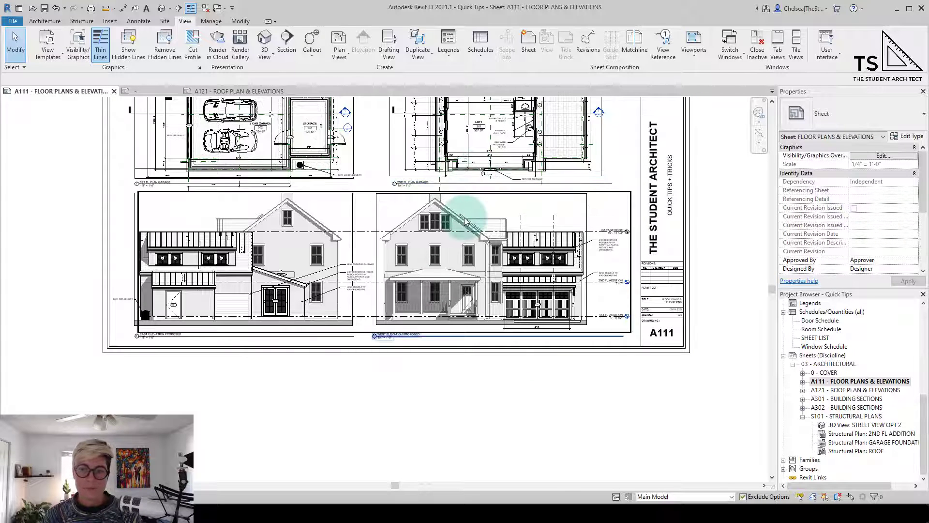
{"action": "scroll", "coordinate": [466, 217], "scroll_direction": "up", "scroll_amount": 2}
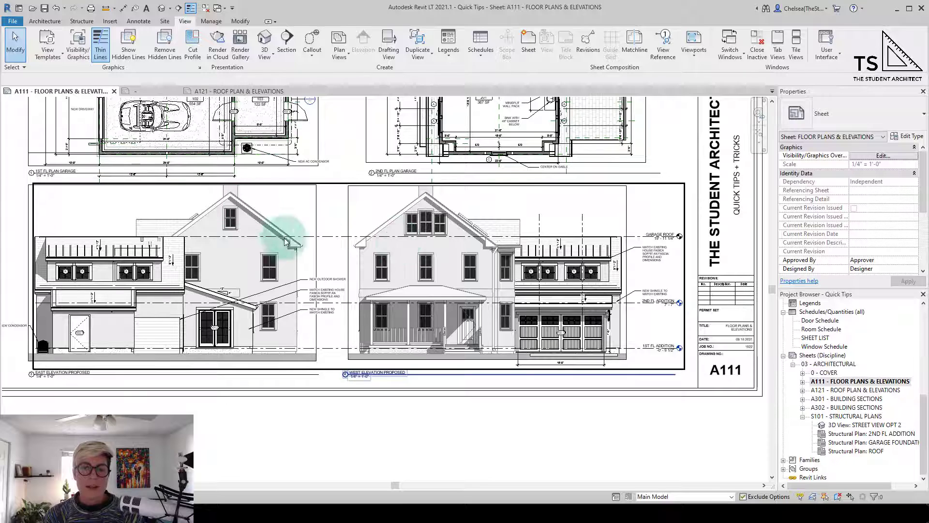
{"action": "double_click", "coordinate": [425, 269]}
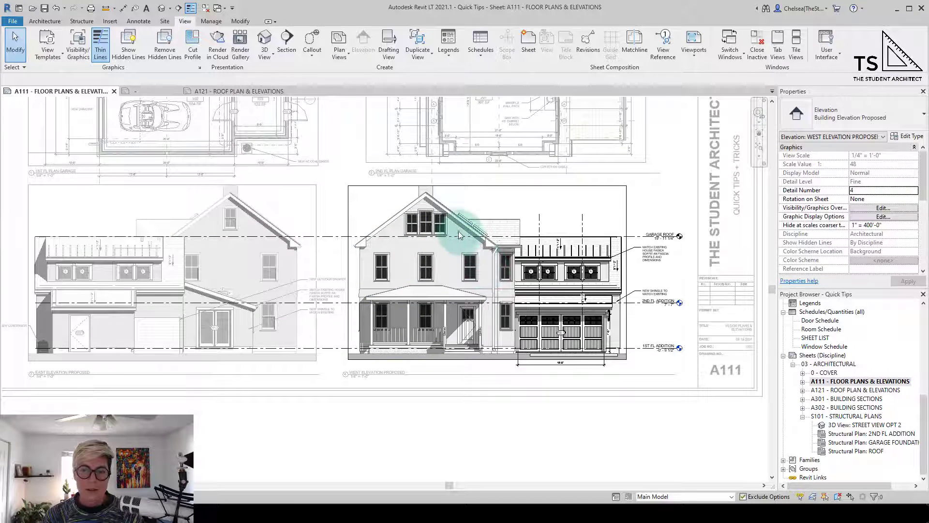
Step: Select and release the GARAGE ROOF level, then activate the east elevation and deactivate it
{"action": "left_click", "coordinate": [647, 237]}
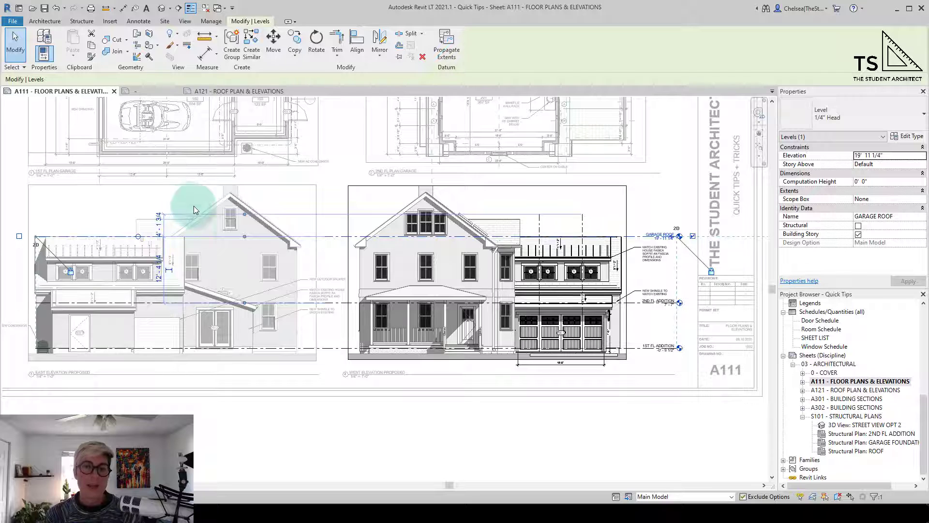
{"action": "left_click", "coordinate": [340, 422]}
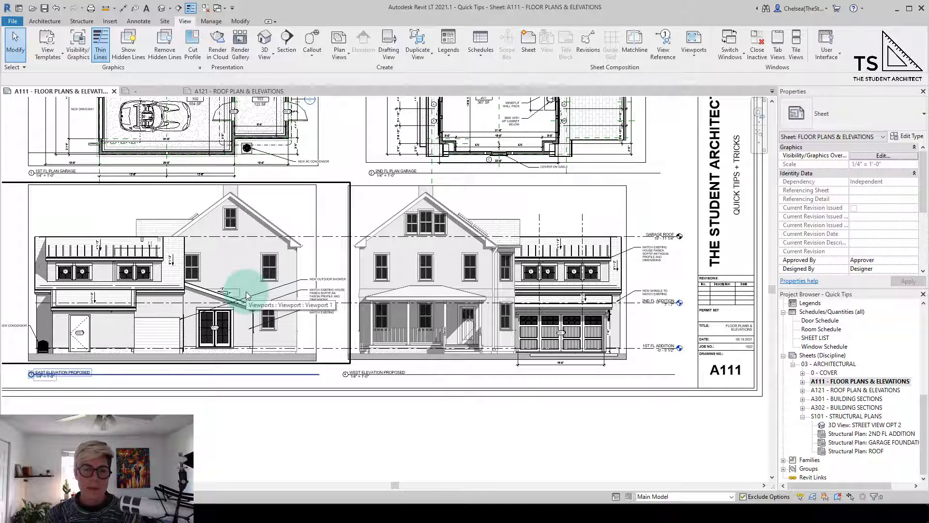
{"action": "double_click", "coordinate": [246, 294]}
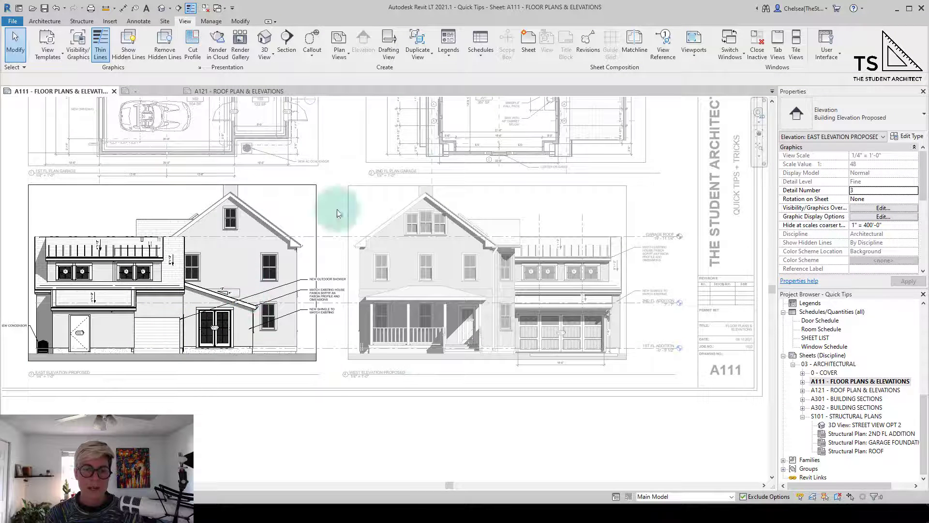
{"action": "left_click", "coordinate": [287, 462]}
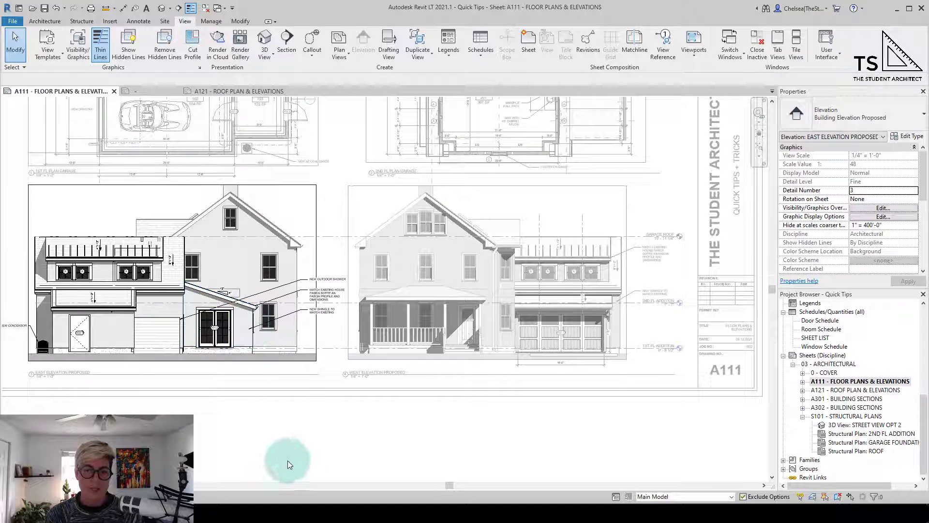
{"action": "right_click", "coordinate": [293, 415]}
{"action": "left_click", "coordinate": [348, 286]}
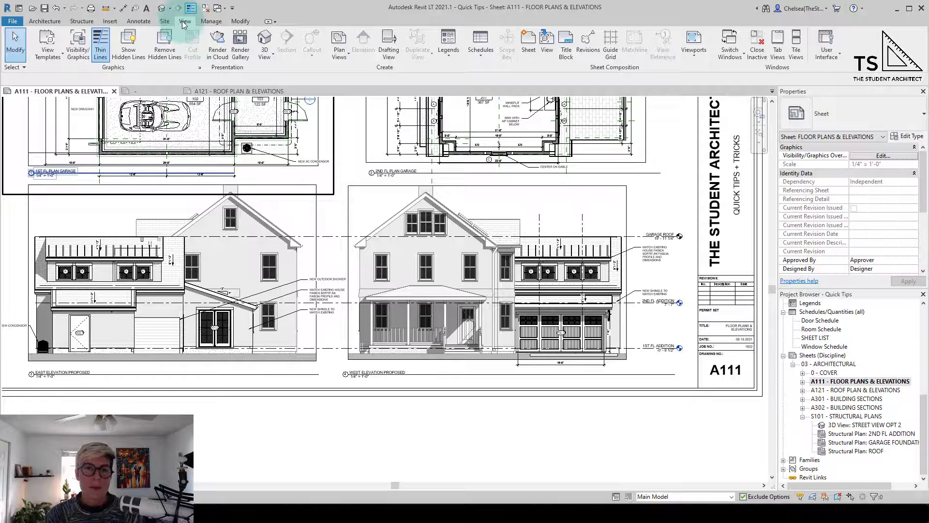
Step: Review the viewport activation options, then open sheet A121 - ROOF PLAN & ELEVATIONS
{"action": "left_click", "coordinate": [703, 57]}
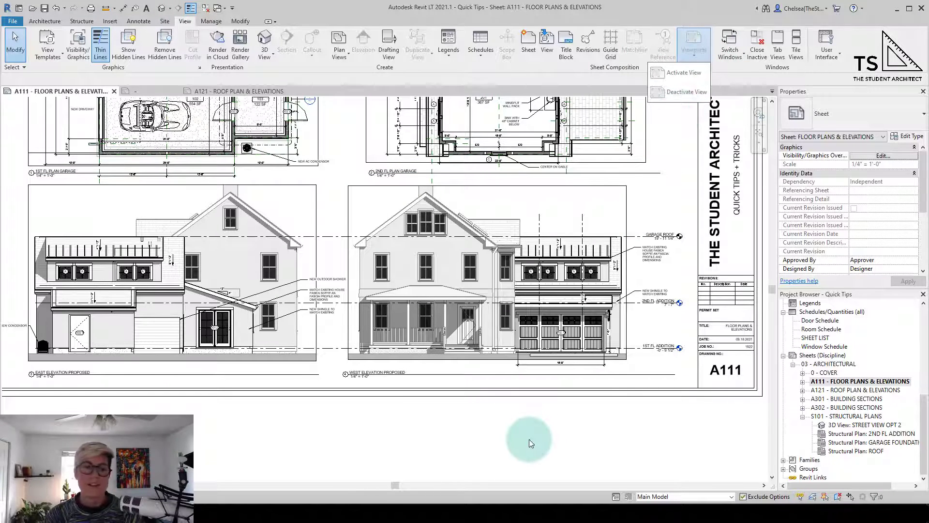
{"action": "left_click", "coordinate": [529, 439]}
{"action": "left_click", "coordinate": [217, 324]}
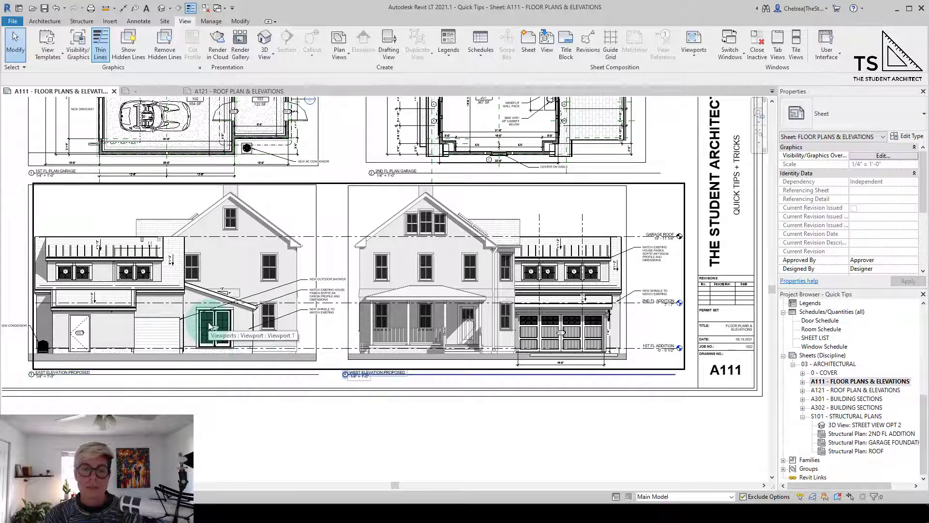
{"action": "right_click", "coordinate": [215, 320]}
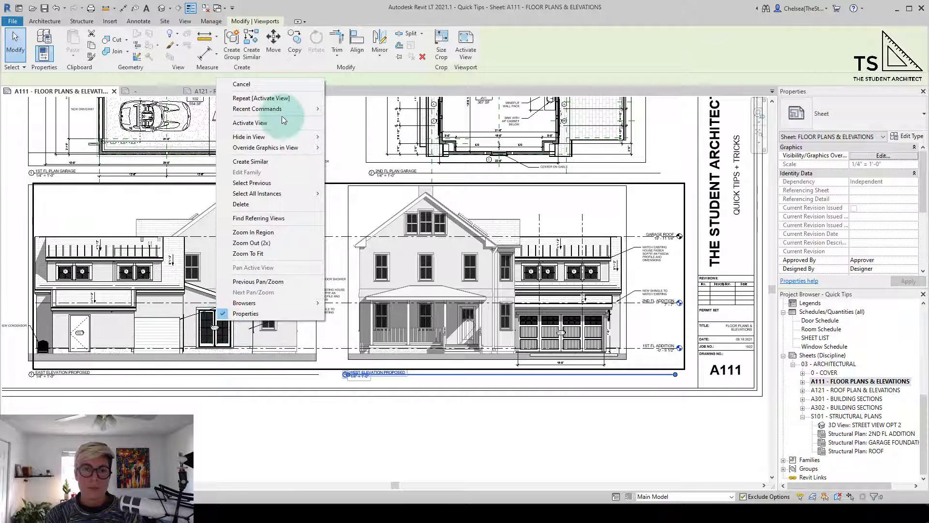
{"action": "key", "text": "Escape"}
{"action": "double_click", "coordinate": [868, 391]}
Step: Select the roof plan viewport on A121 and make its crop region visible
{"action": "left_click", "coordinate": [208, 320]}
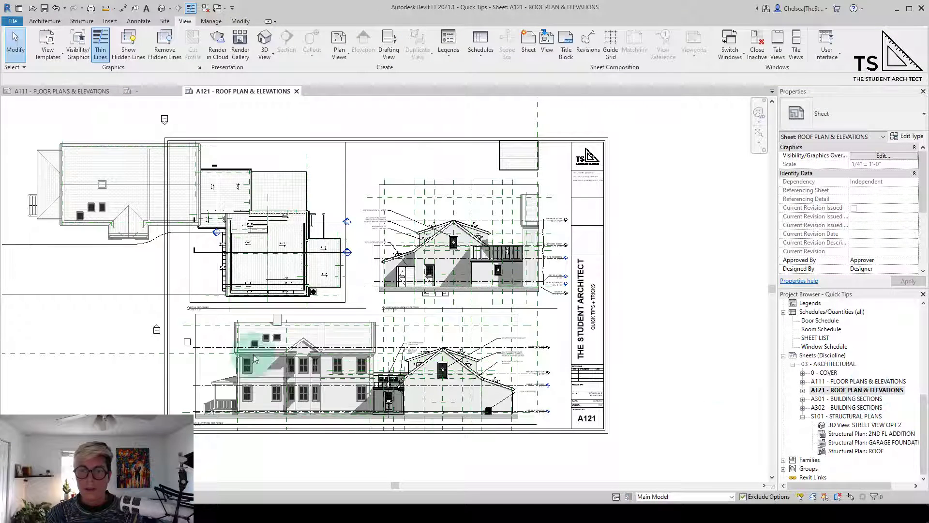
{"action": "scroll", "coordinate": [871, 198], "scroll_direction": "down", "scroll_amount": 5}
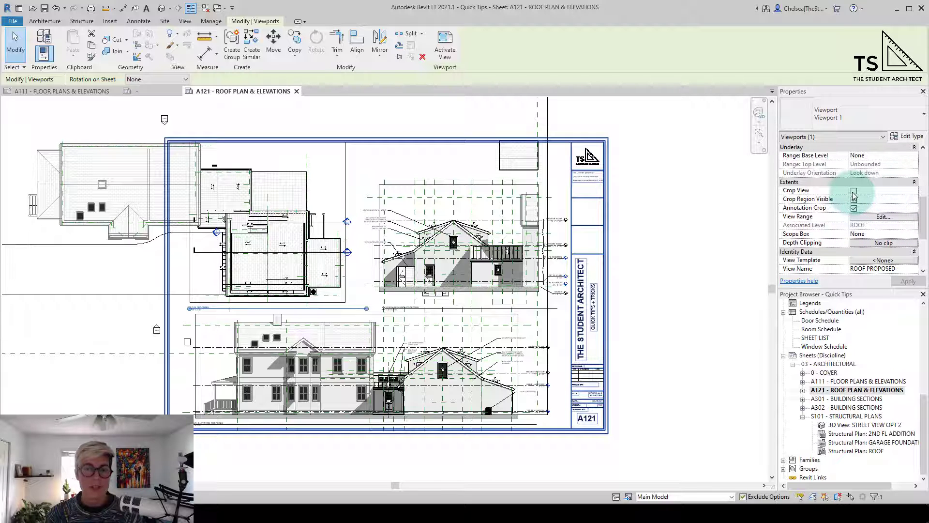
{"action": "left_click", "coordinate": [854, 199]}
Step: Activate and deactivate the roof plan viewport, then turn on Crop View in Properties
{"action": "double_click", "coordinate": [300, 232]}
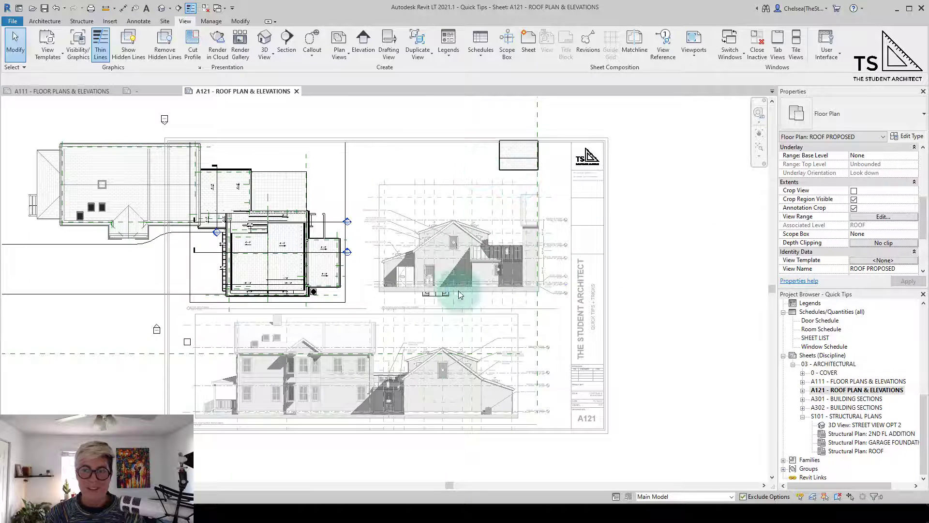
{"action": "right_click", "coordinate": [390, 155]}
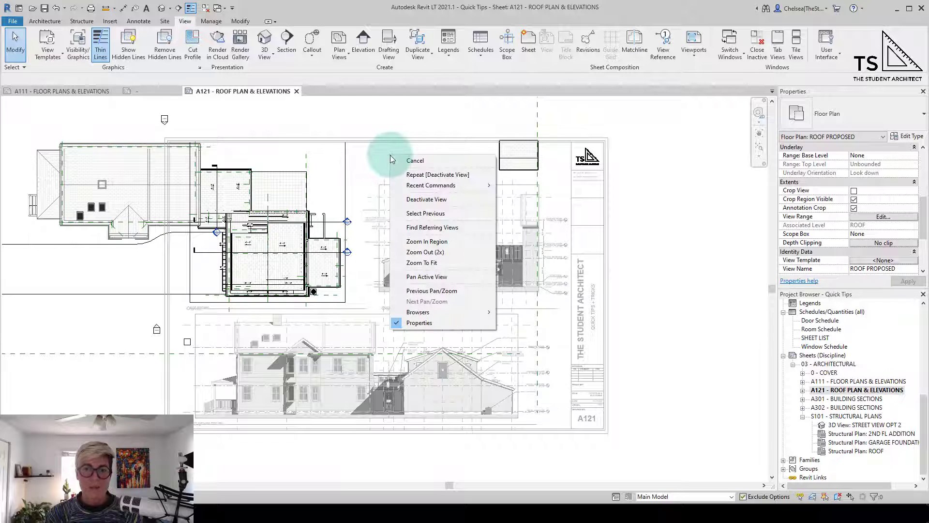
{"action": "left_click", "coordinate": [426, 199]}
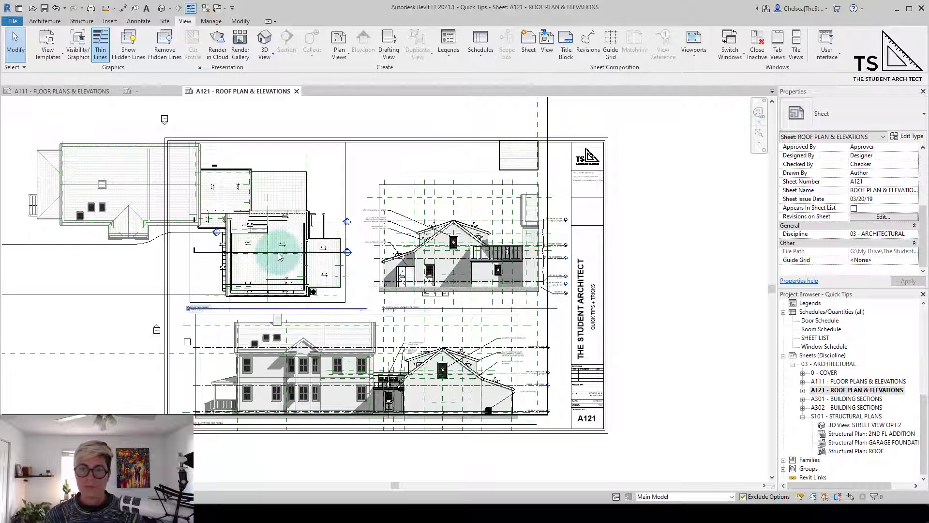
{"action": "left_click", "coordinate": [269, 238]}
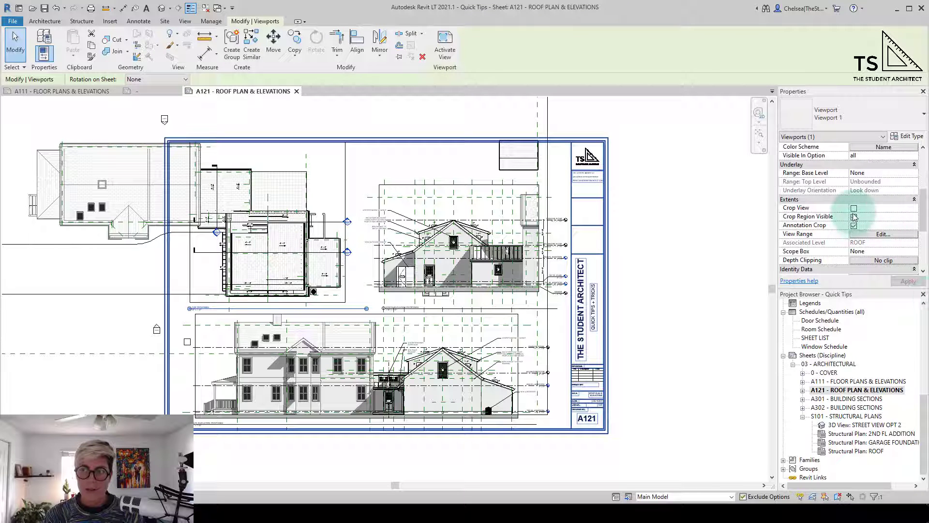
{"action": "left_click", "coordinate": [854, 208]}
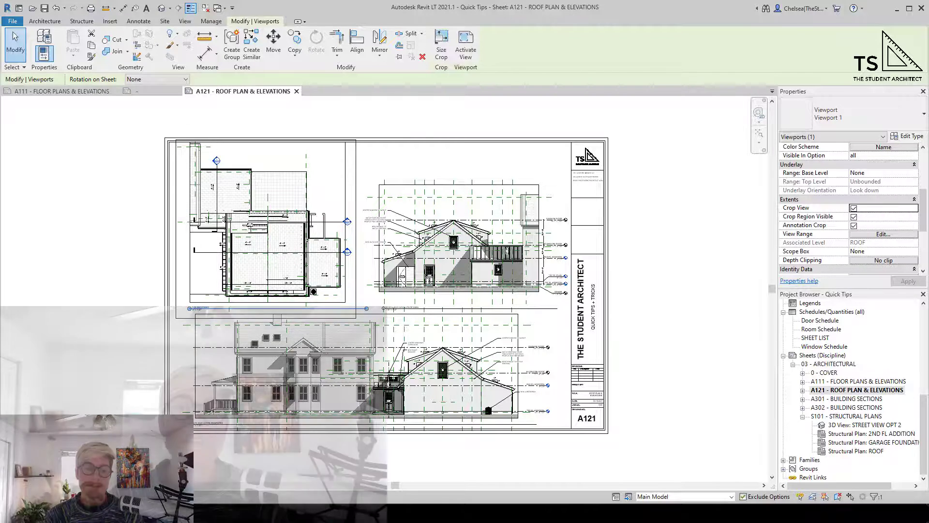
{"action": "key", "text": "Escape"}
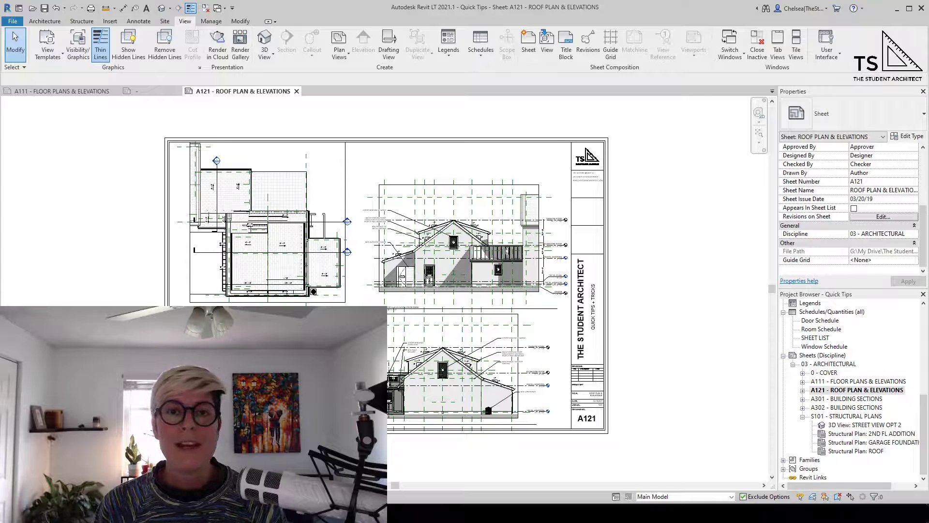